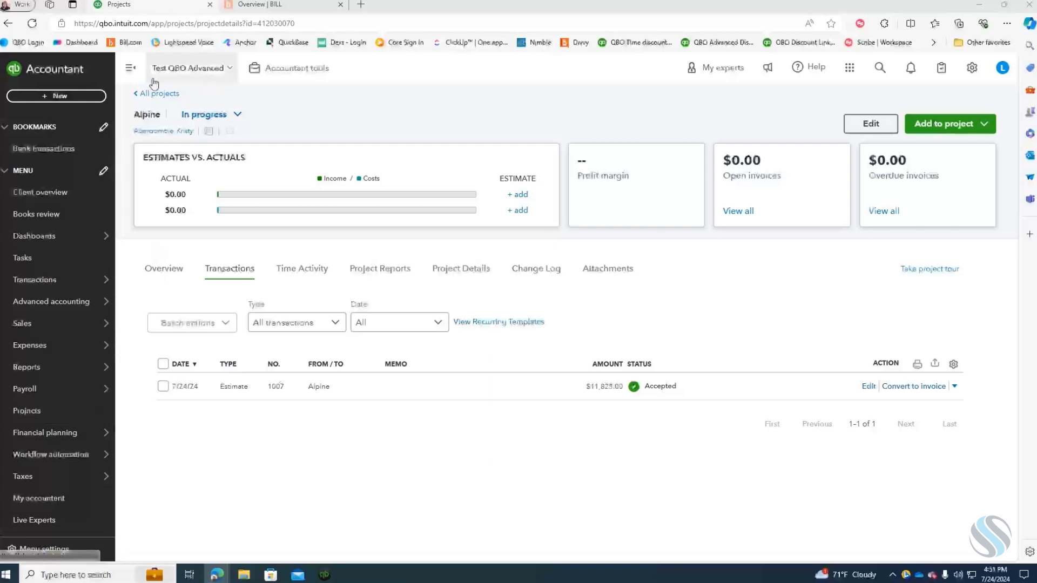
- Return to the list of all projects and reopen the Alpine project
click(152, 95)
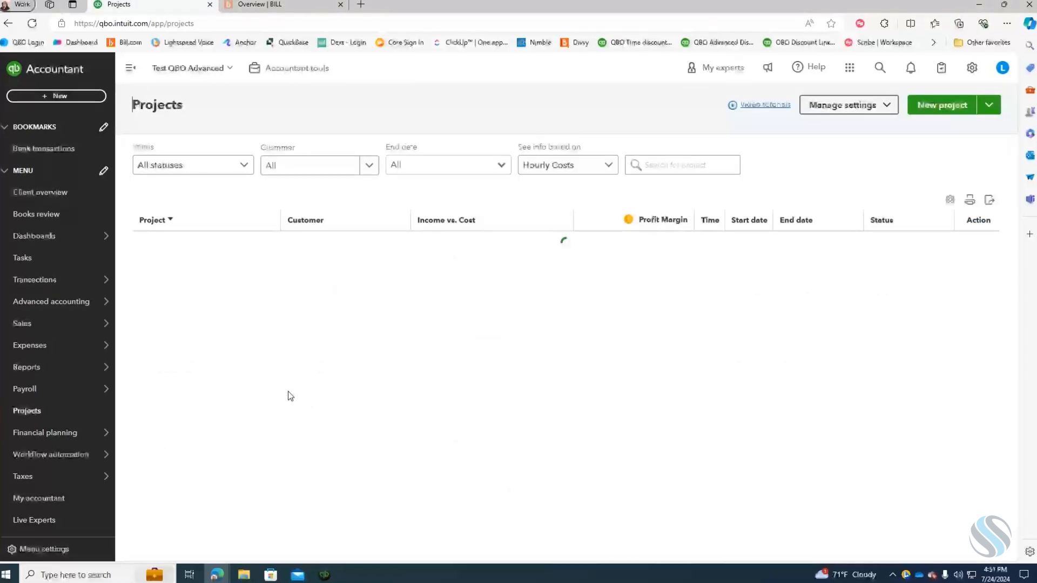
click(167, 292)
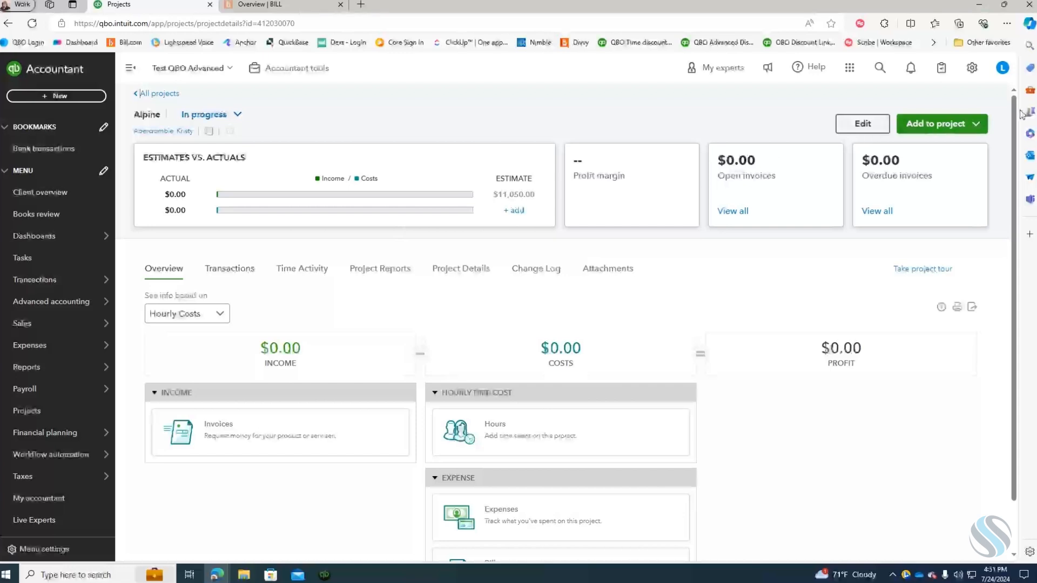
click(976, 125)
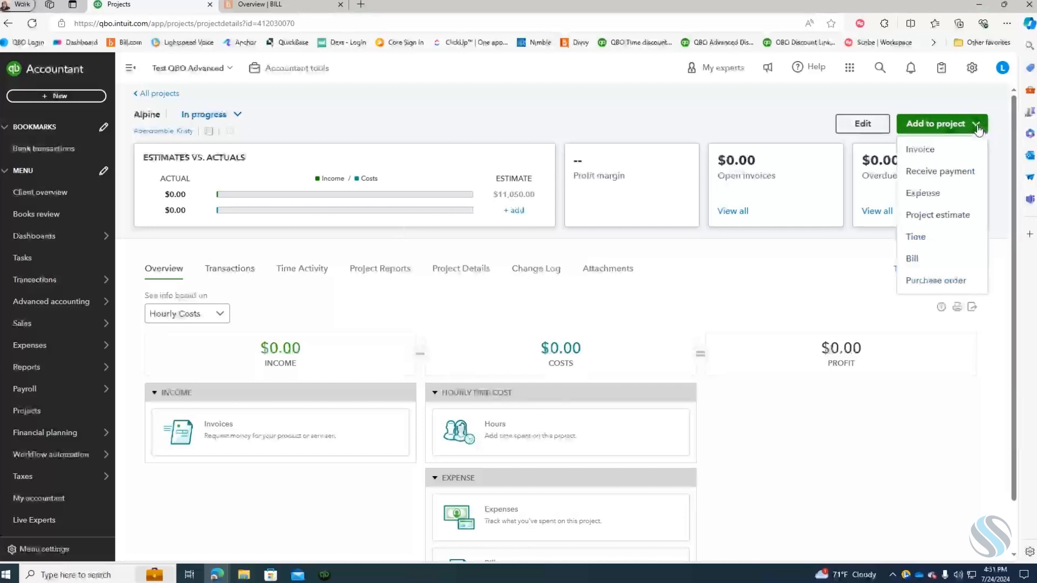
click(922, 152)
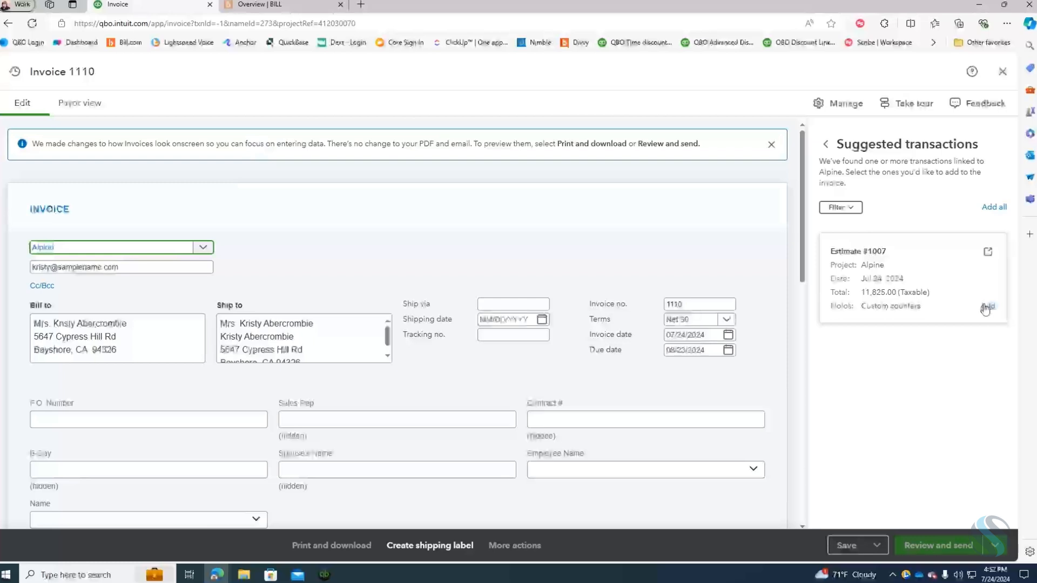
click(829, 146)
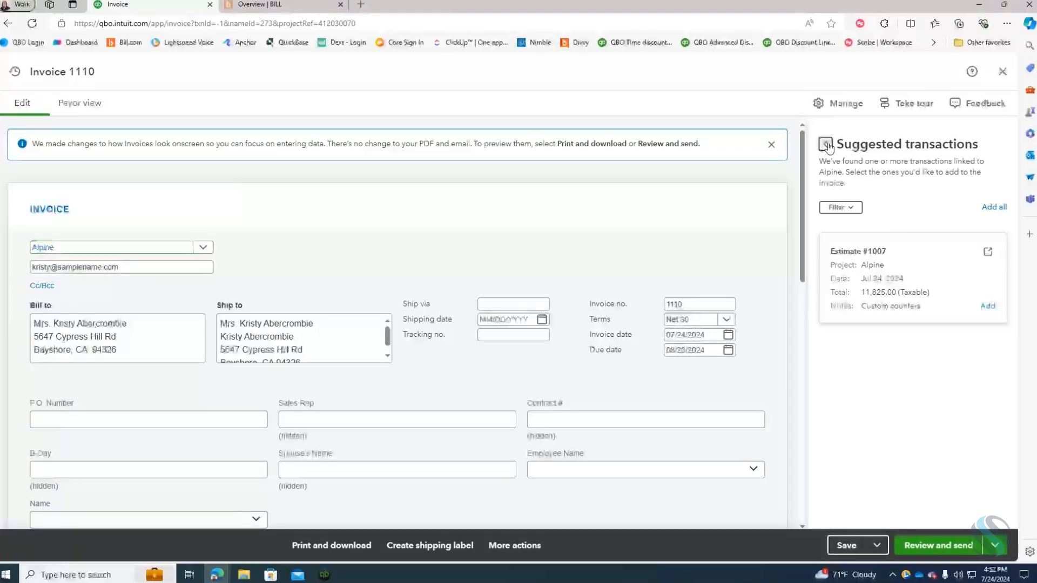
click(1003, 72)
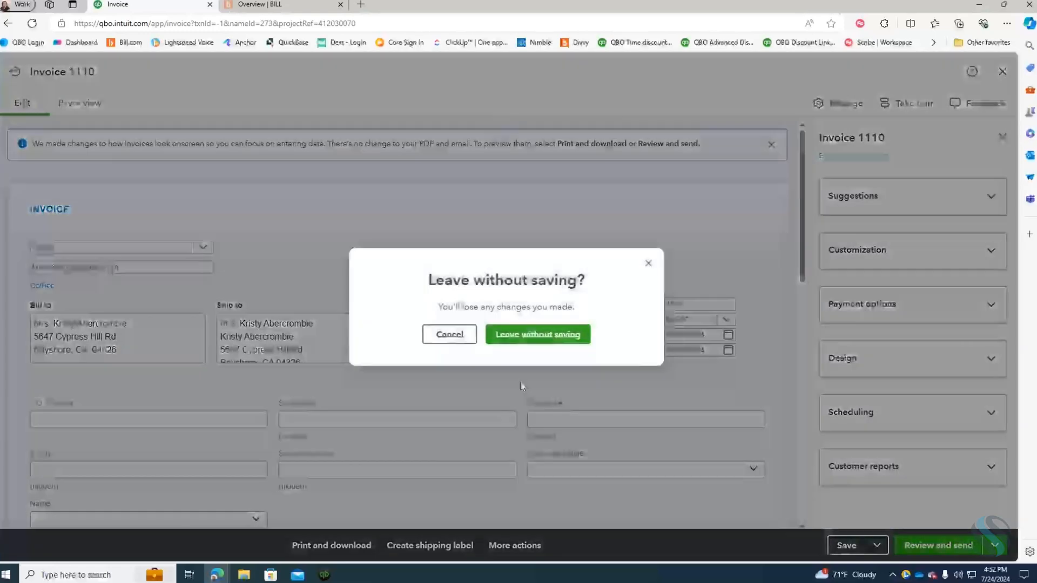
click(532, 335)
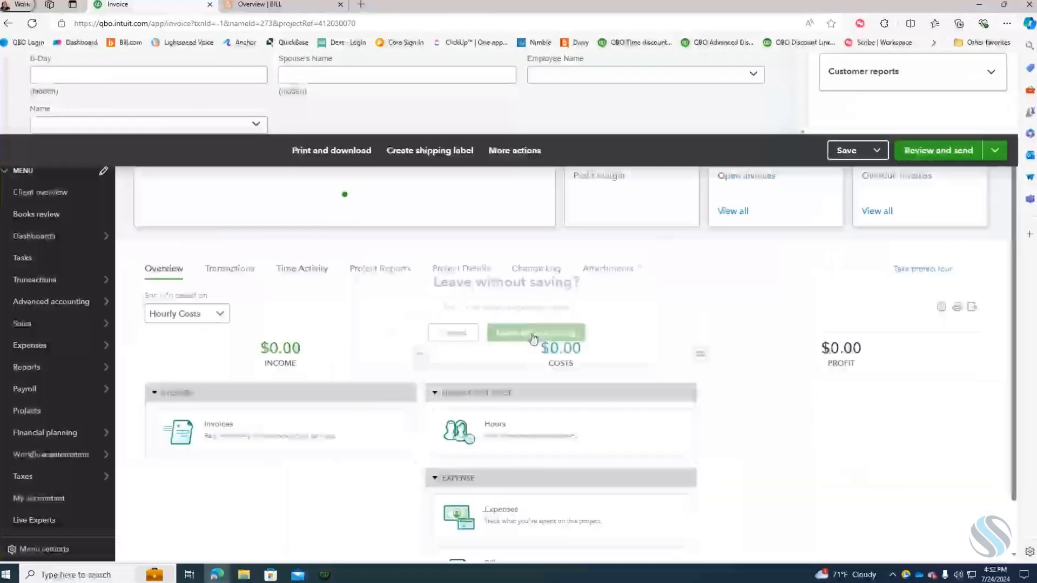
- Convert the Alpine project's accepted estimate 1007 into a progress invoice for 25% of the estimate
click(231, 274)
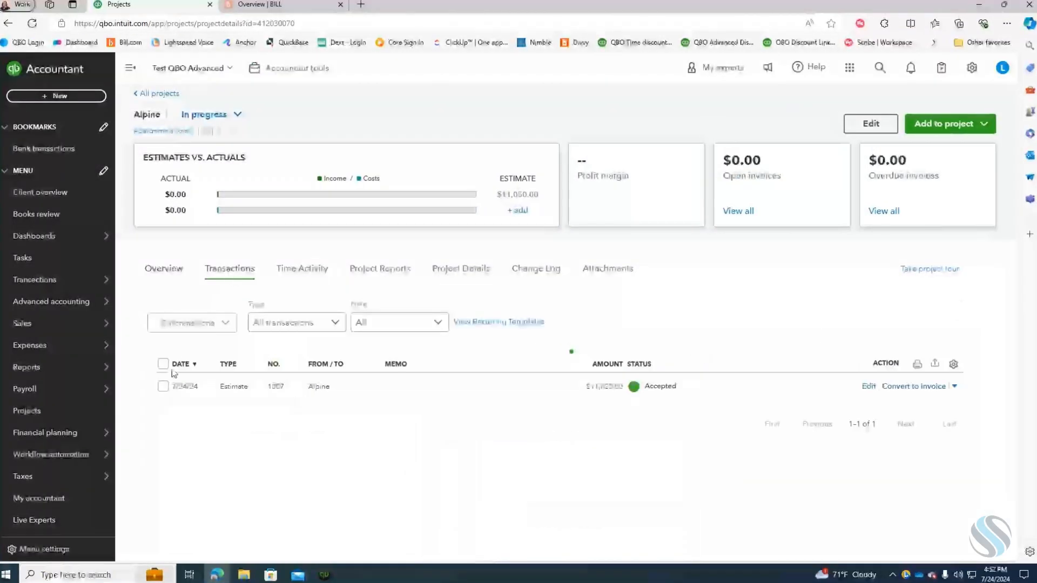
click(916, 386)
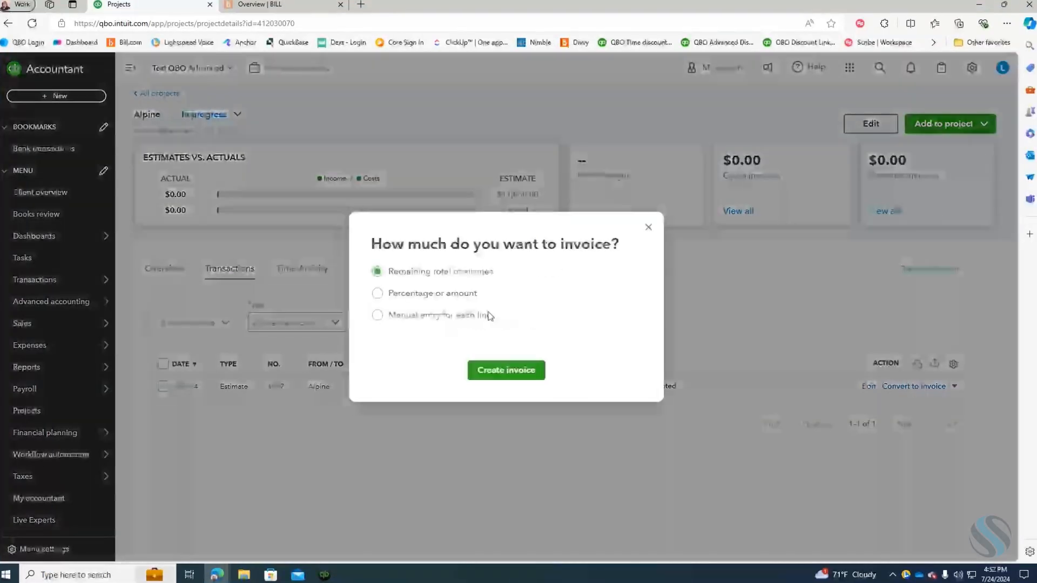
click(377, 294)
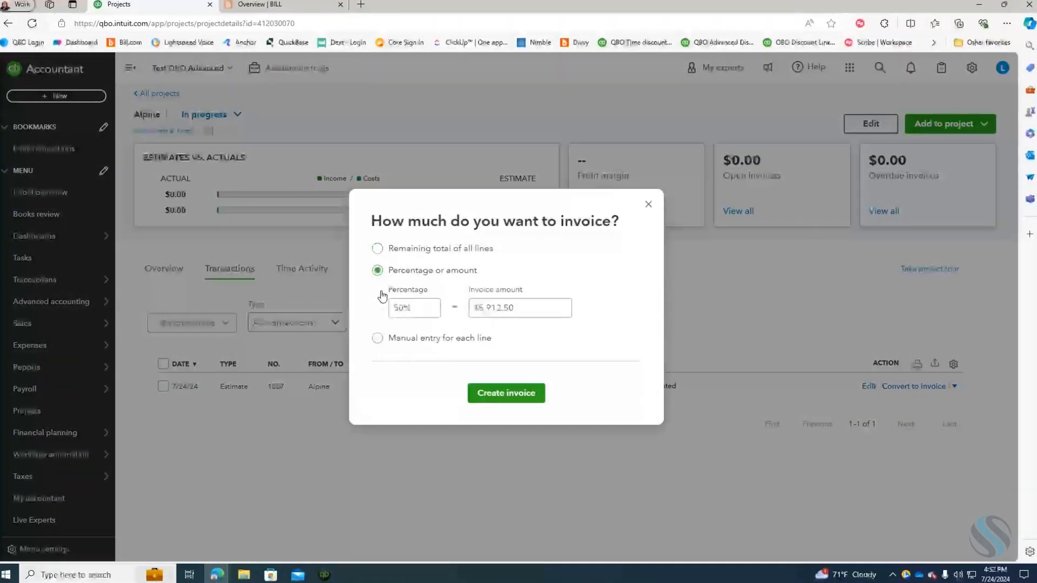
click(429, 313)
text(25)
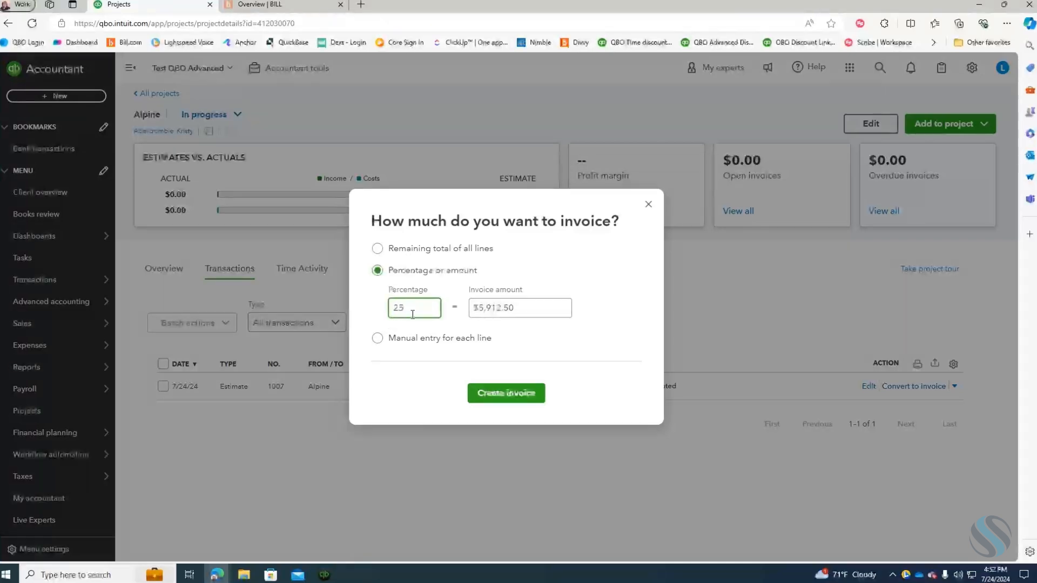
click(507, 331)
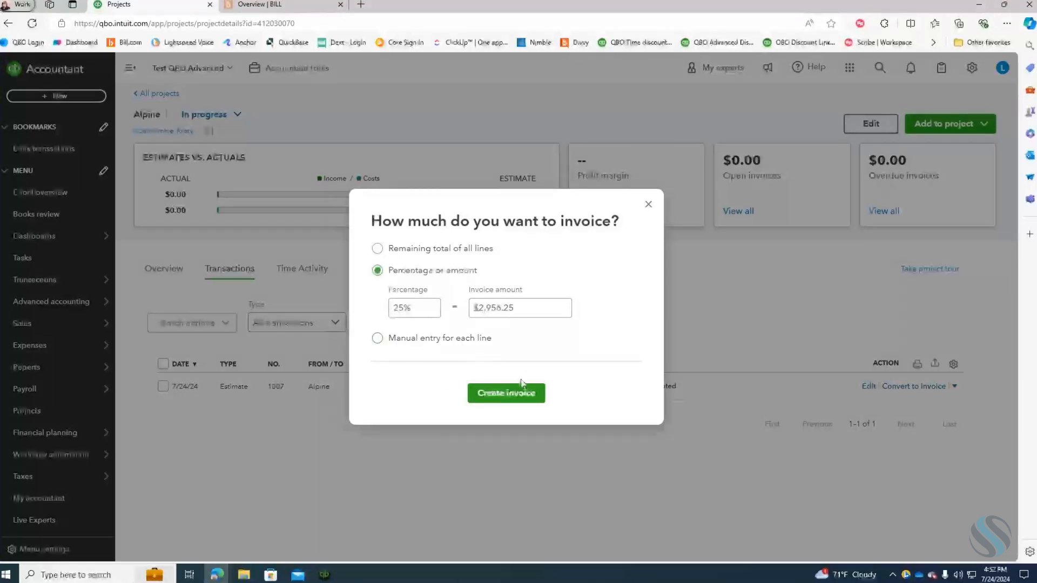
click(504, 398)
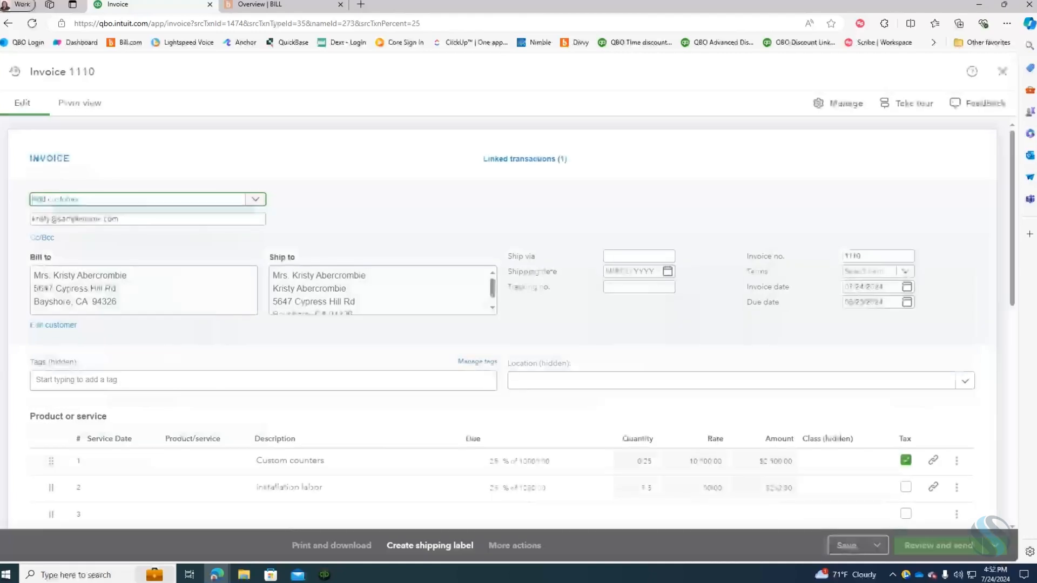
- Set the invoice date to 07/31/2024, then bring up the invoice's email review and close it without sending
scroll(514, 396, down, 1)
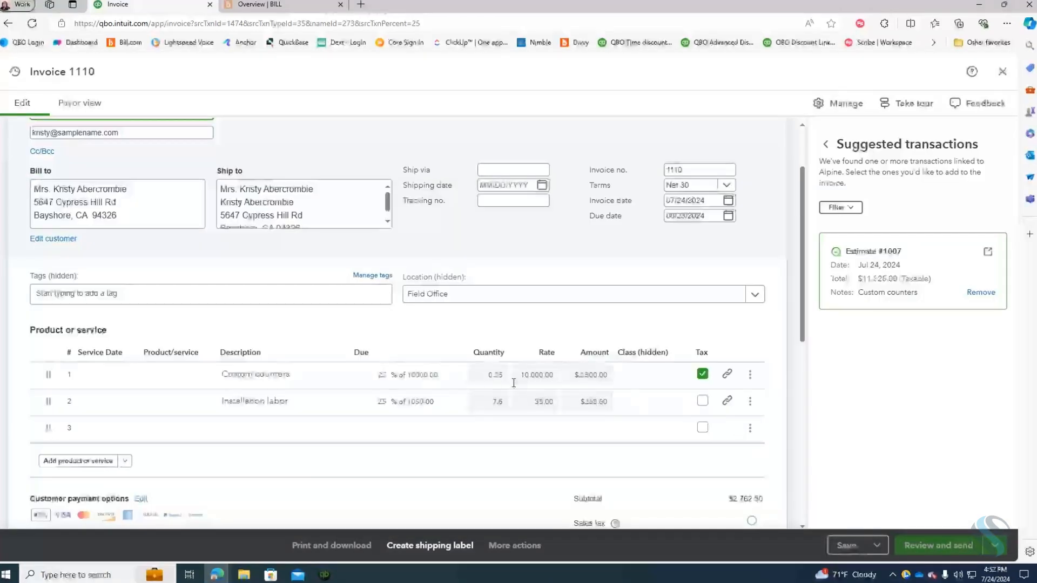
scroll(634, 398, down, 1)
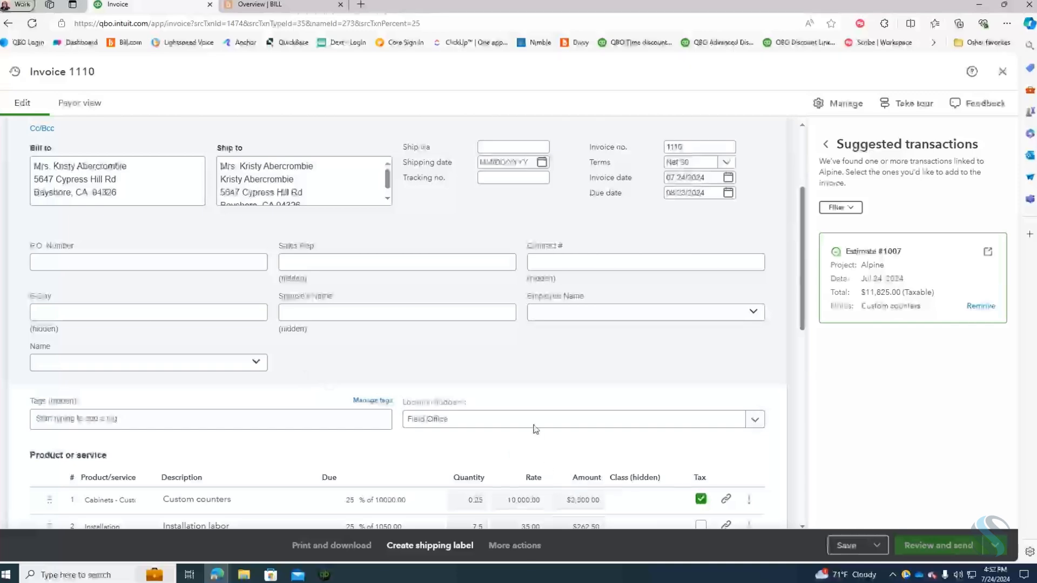
scroll(549, 300, down, 1)
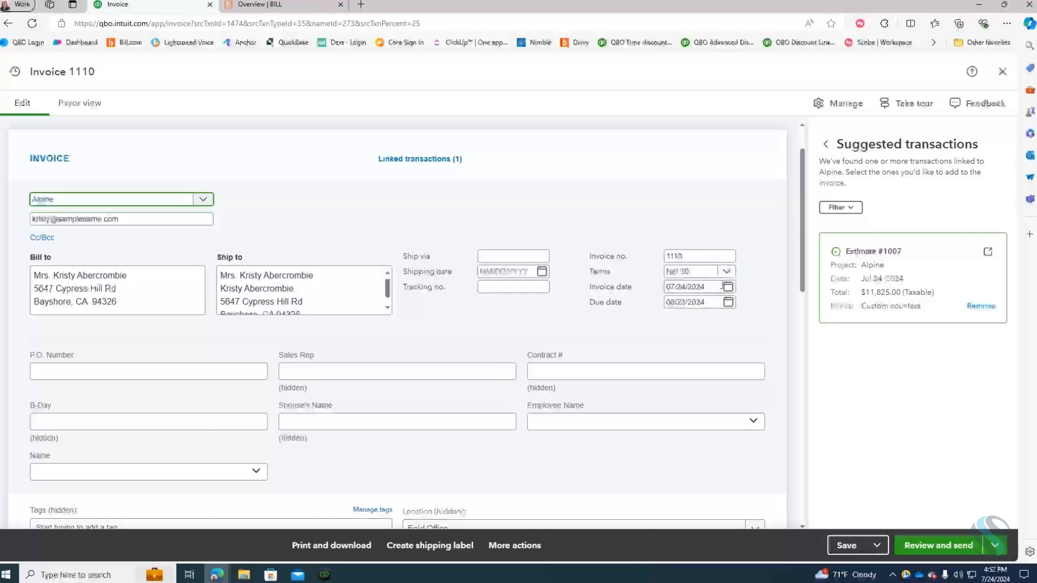
click(729, 286)
click(729, 421)
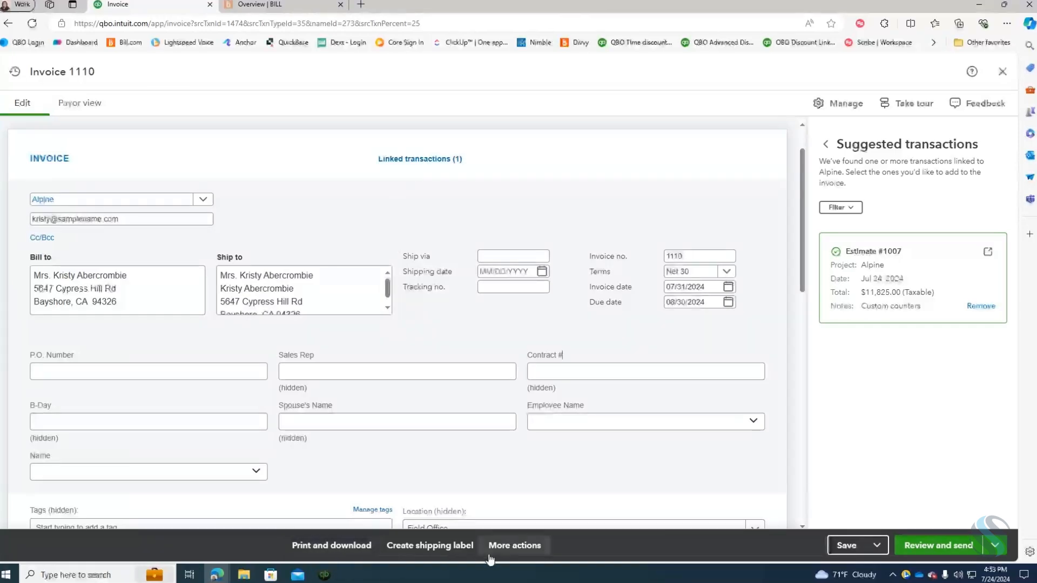
click(939, 547)
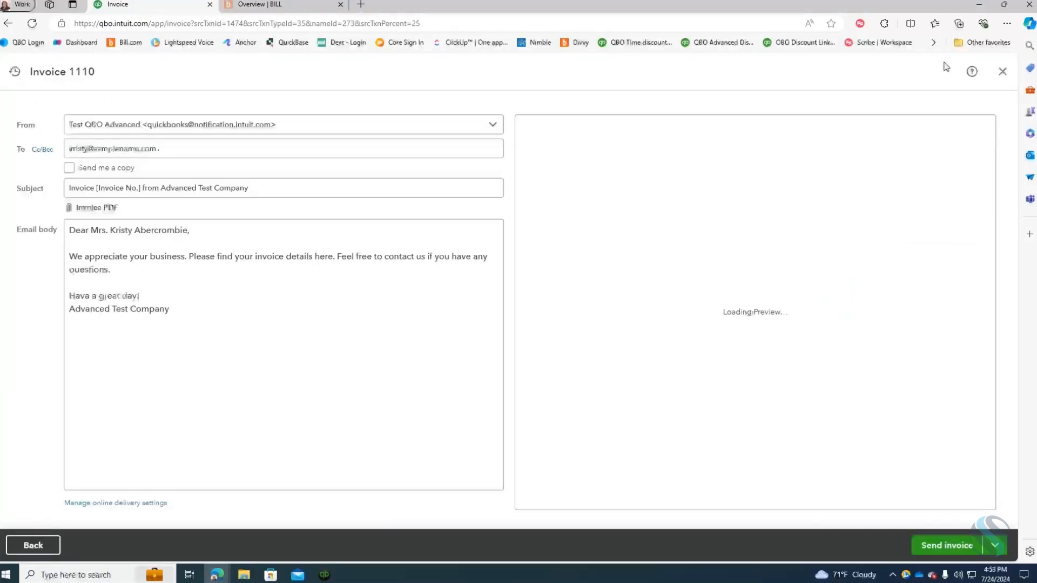
click(1002, 73)
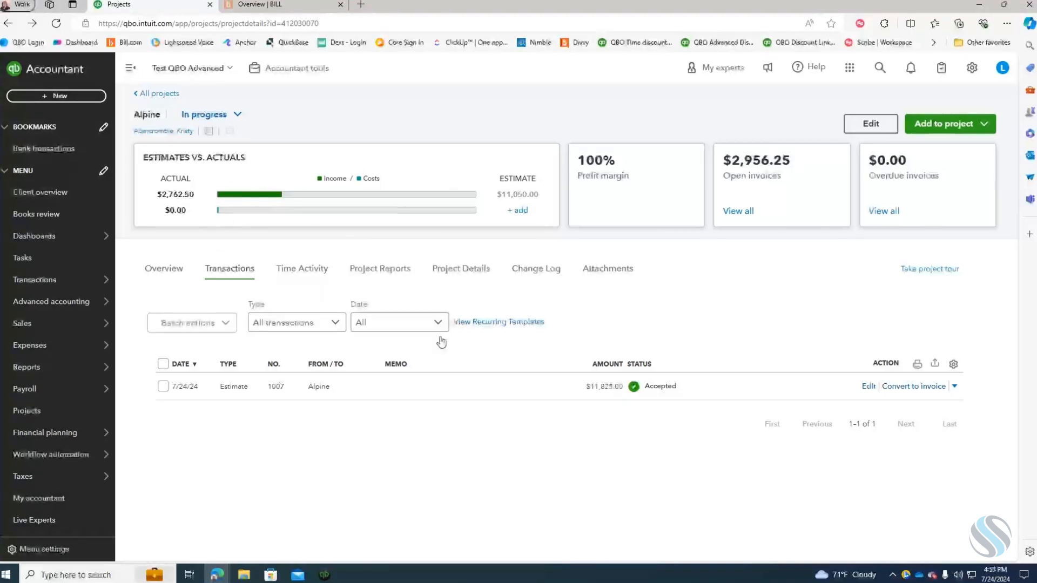
- View the Estimates vs. actuals report for the Alpine project and return to the project details
click(391, 275)
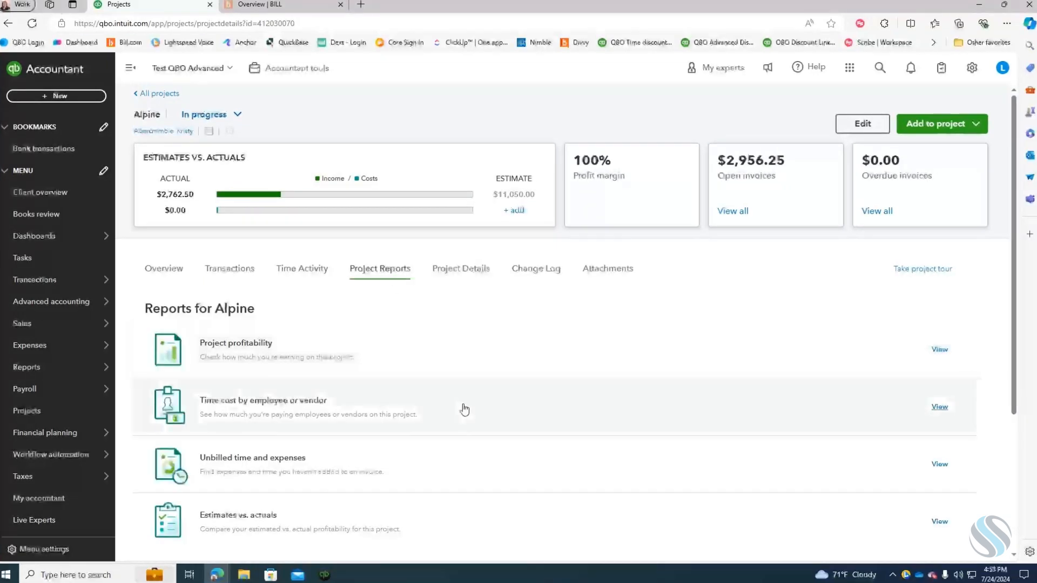
scroll(286, 479, down, 2)
click(254, 409)
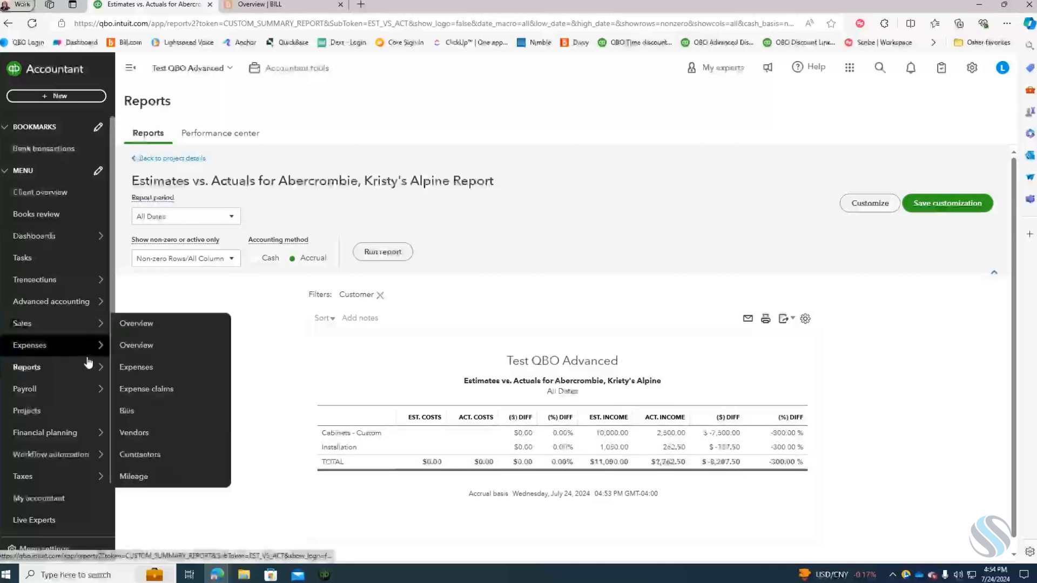
mouse_move(62, 353)
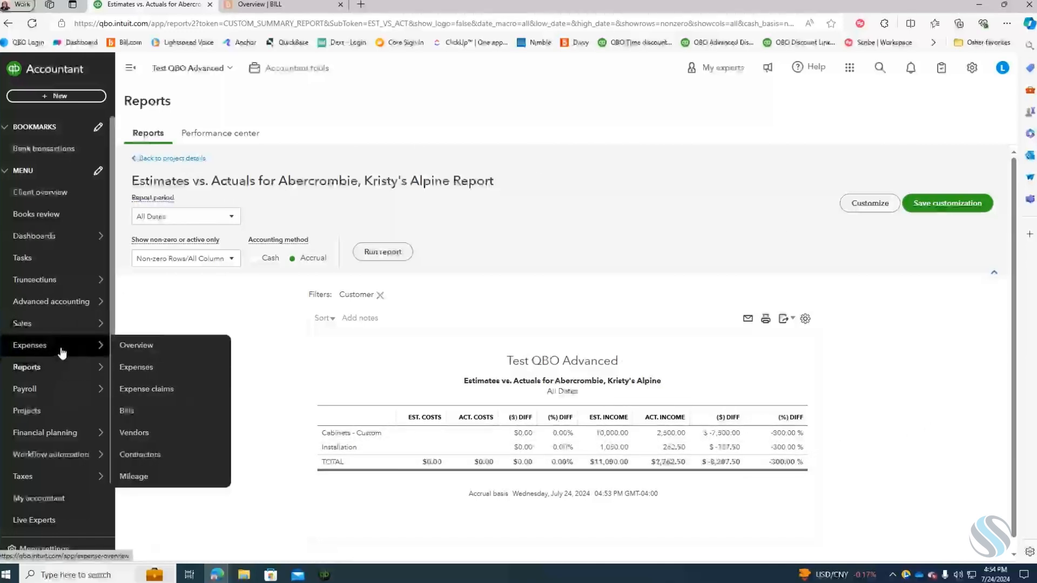
click(174, 158)
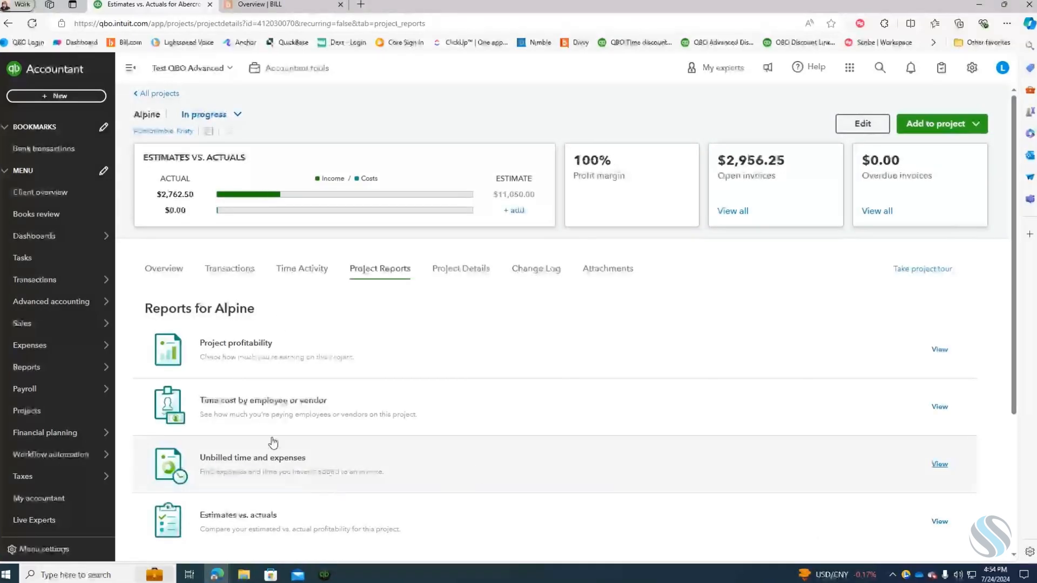
- Convert estimate 1007 in the Alpine project's transactions into a second invoice for 75% of the estimate
click(233, 274)
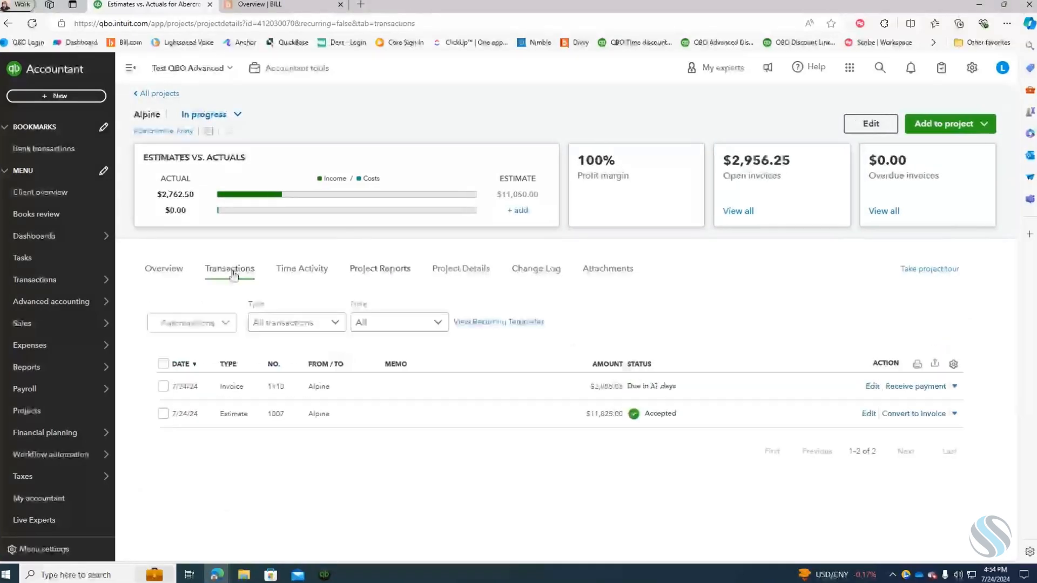
click(901, 414)
click(403, 308)
text(75)
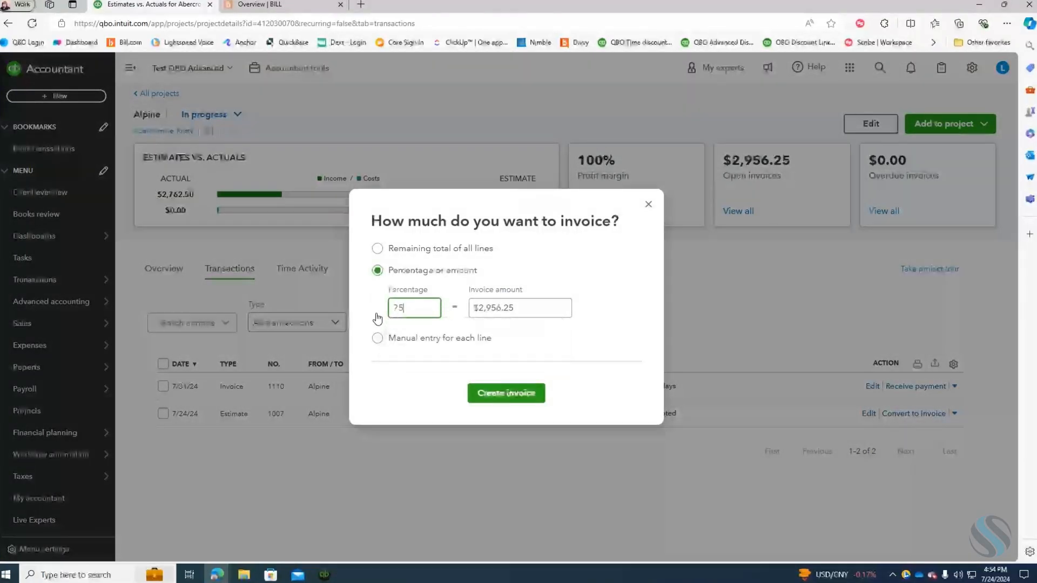
click(526, 333)
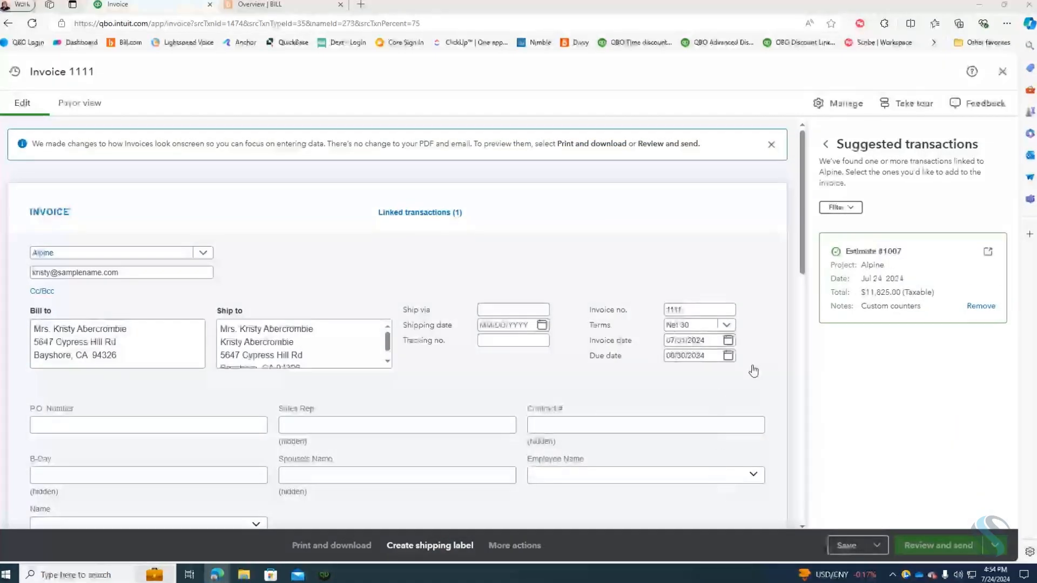
- Set the second invoice's date to 08/07/2024, then save and close it
click(728, 340)
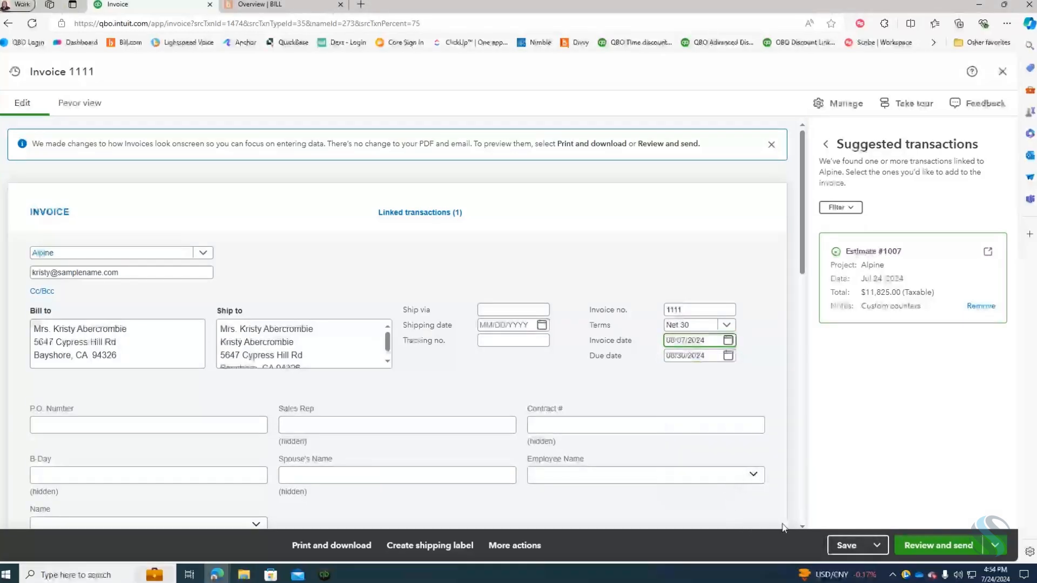
click(995, 546)
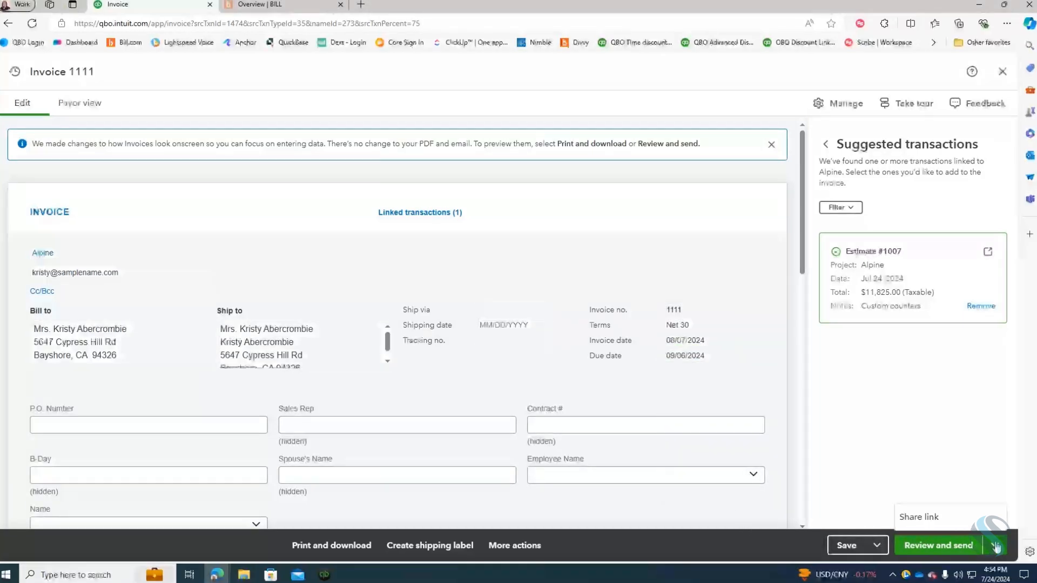
click(877, 546)
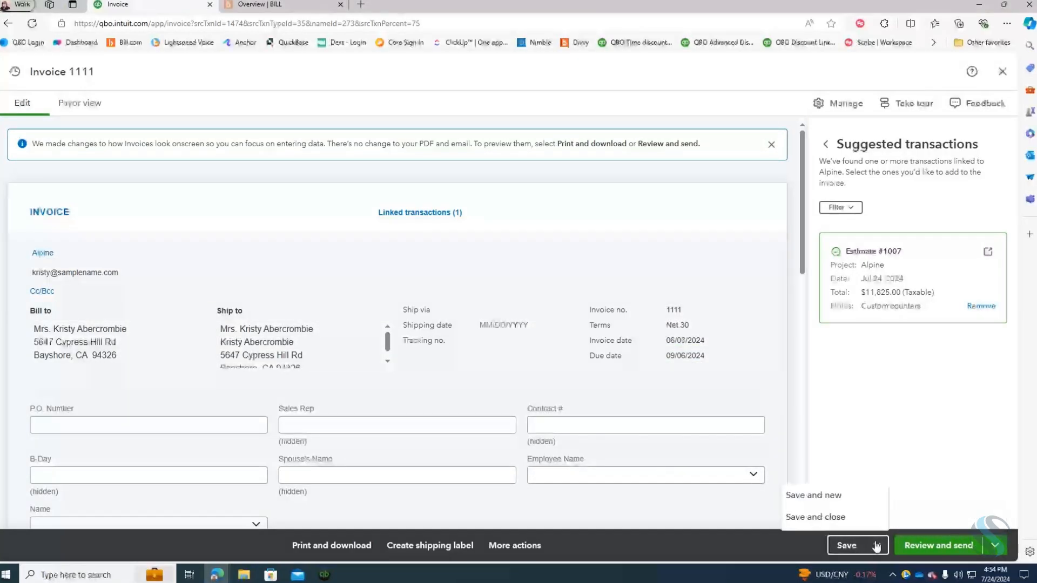
click(822, 519)
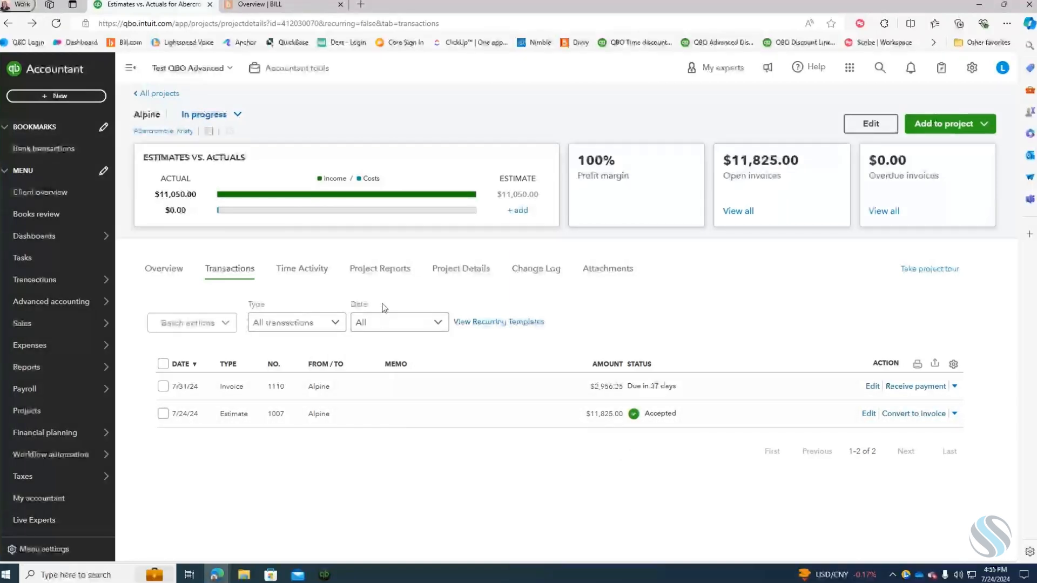
- Open the Alpine project's Estimates vs. actuals report again to check it with both invoices included
click(387, 275)
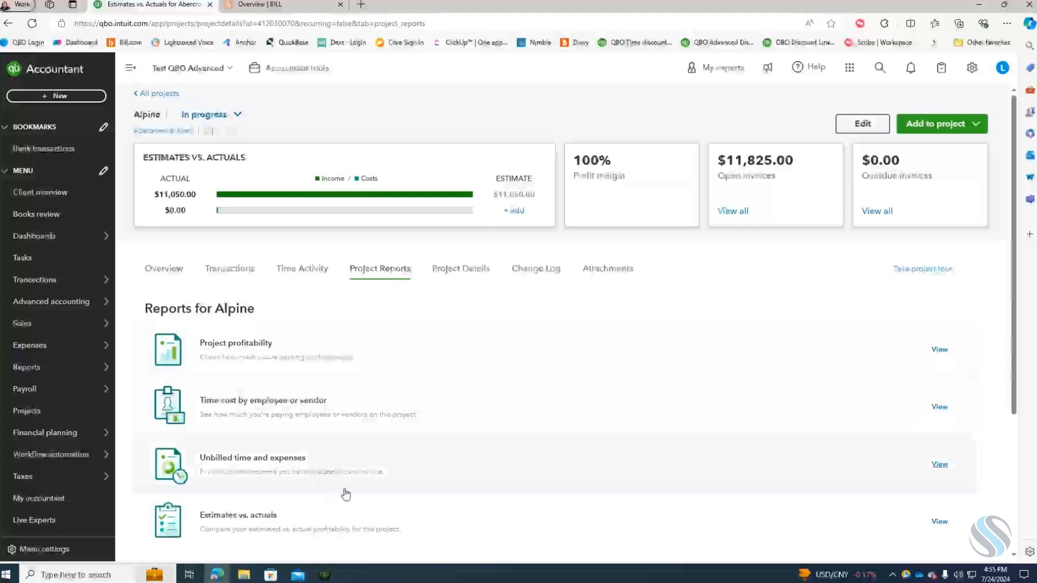
scroll(345, 494, down, 1)
click(256, 465)
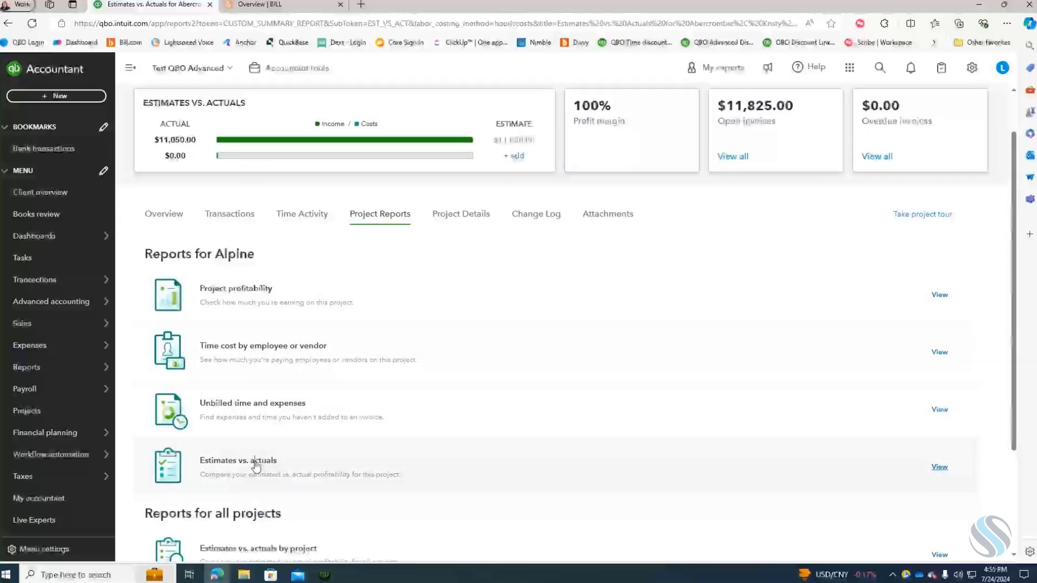